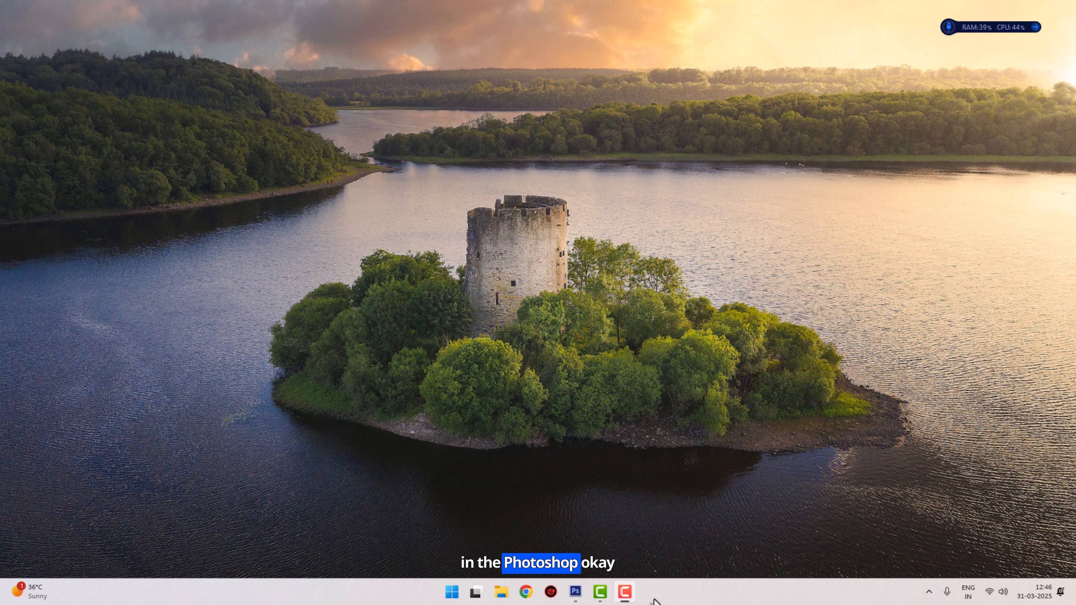
click(577, 599)
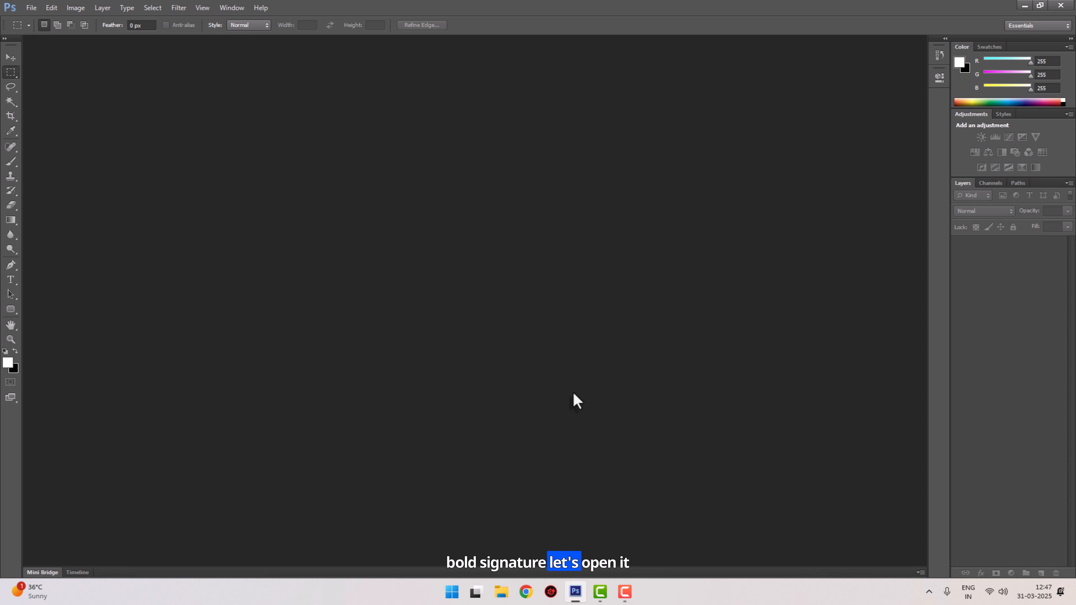
key(ctrl+o)
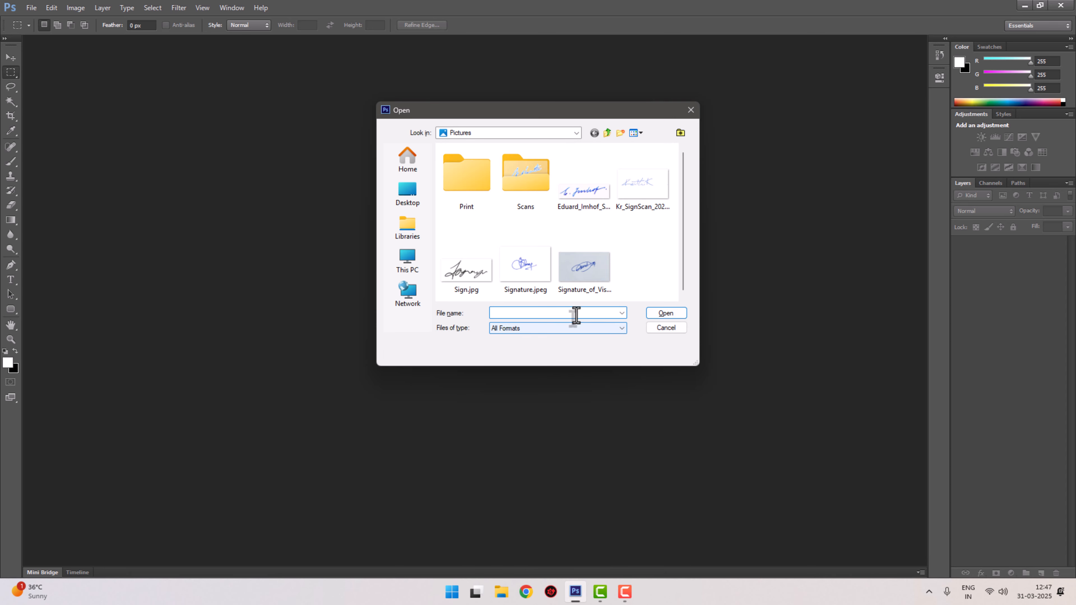
click(580, 275)
double_click(577, 268)
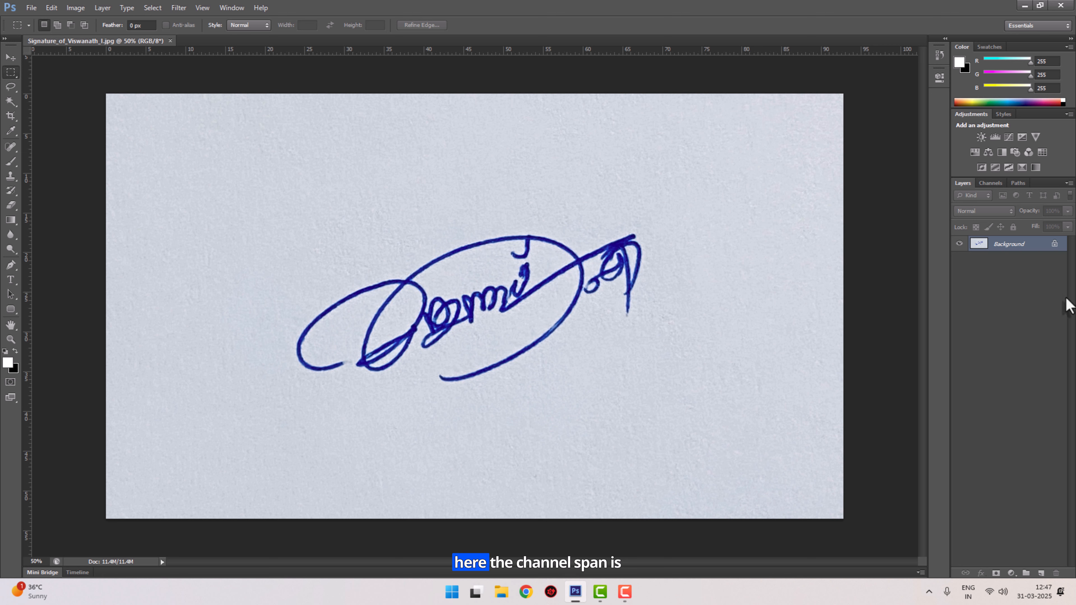
- Show the Channels panel and select the Red channel on its own
click(990, 183)
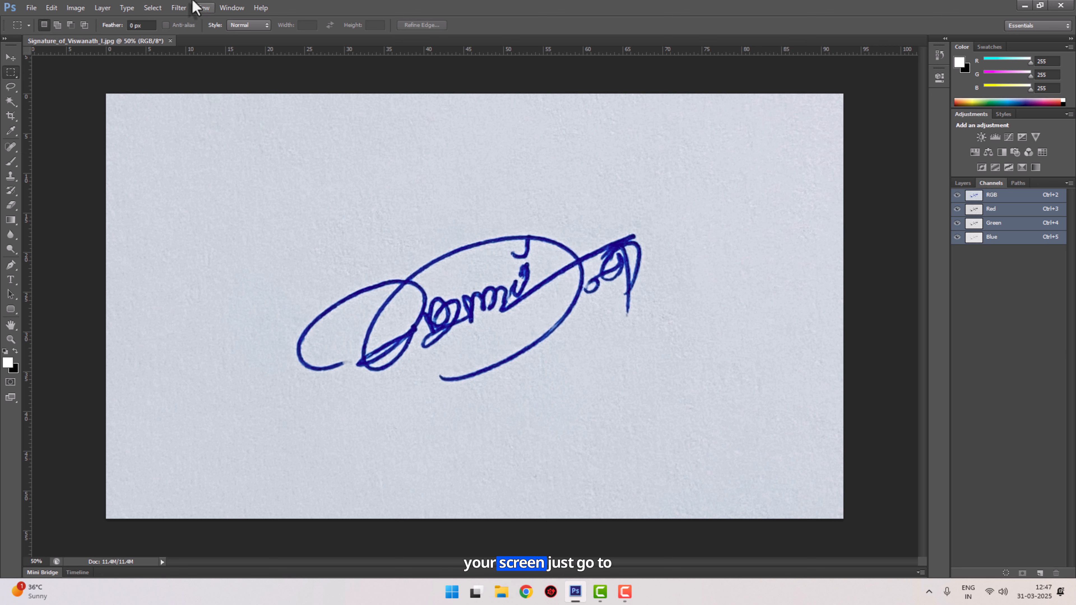
click(235, 12)
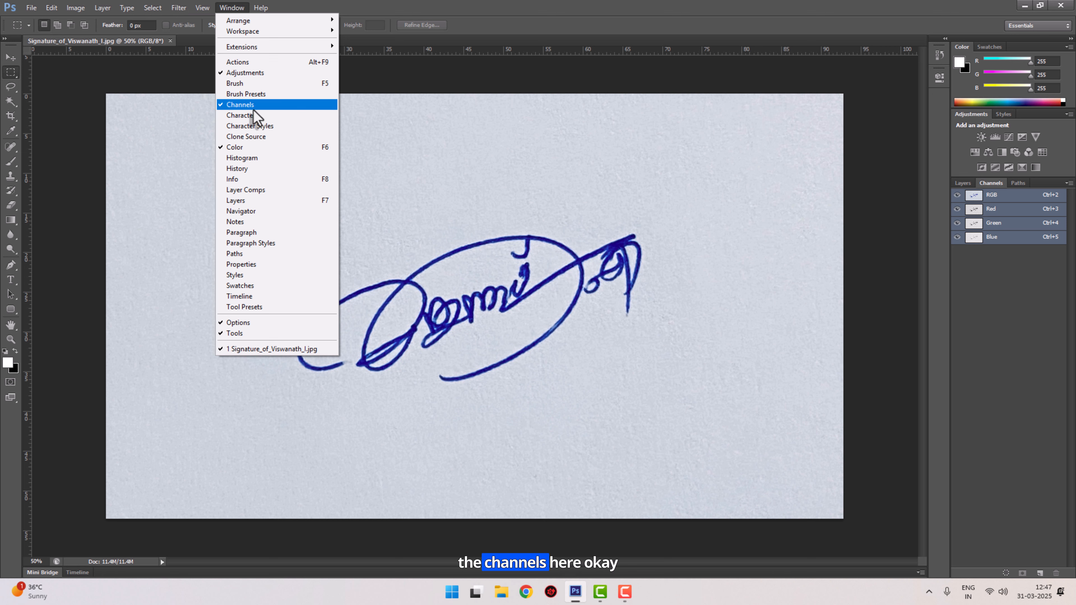
click(96, 73)
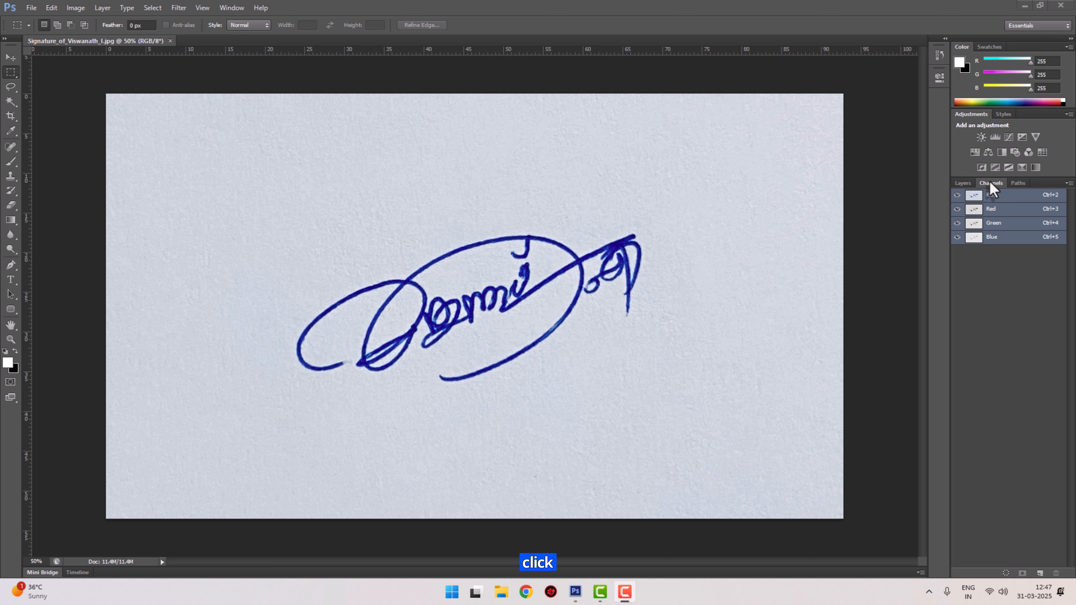
click(1017, 214)
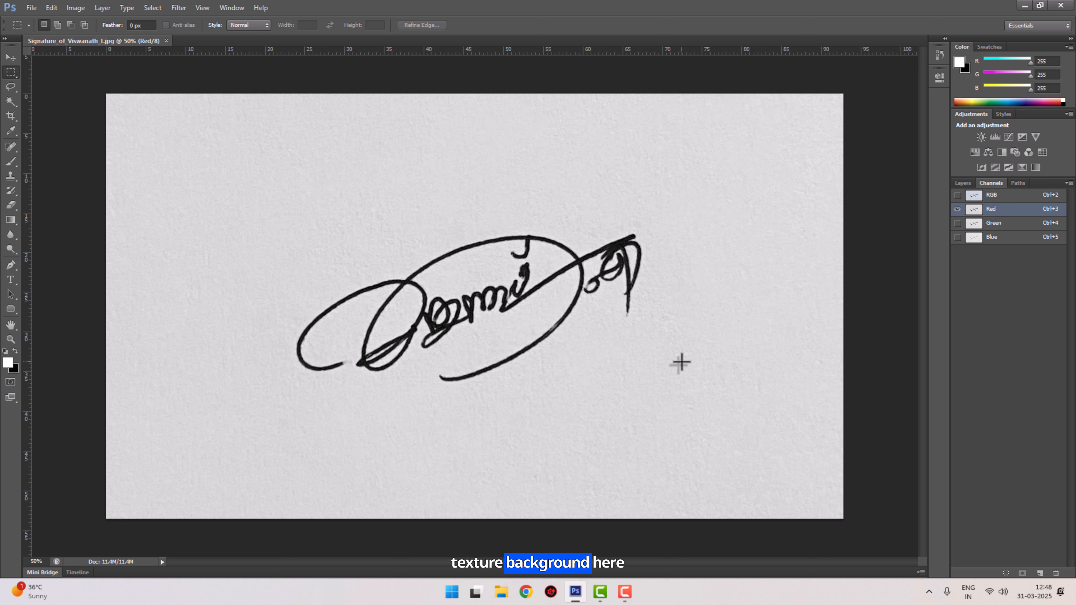
- Apply Levels to the Red channel with input levels of 0, 1.60 and 202
key(ctrl+l)
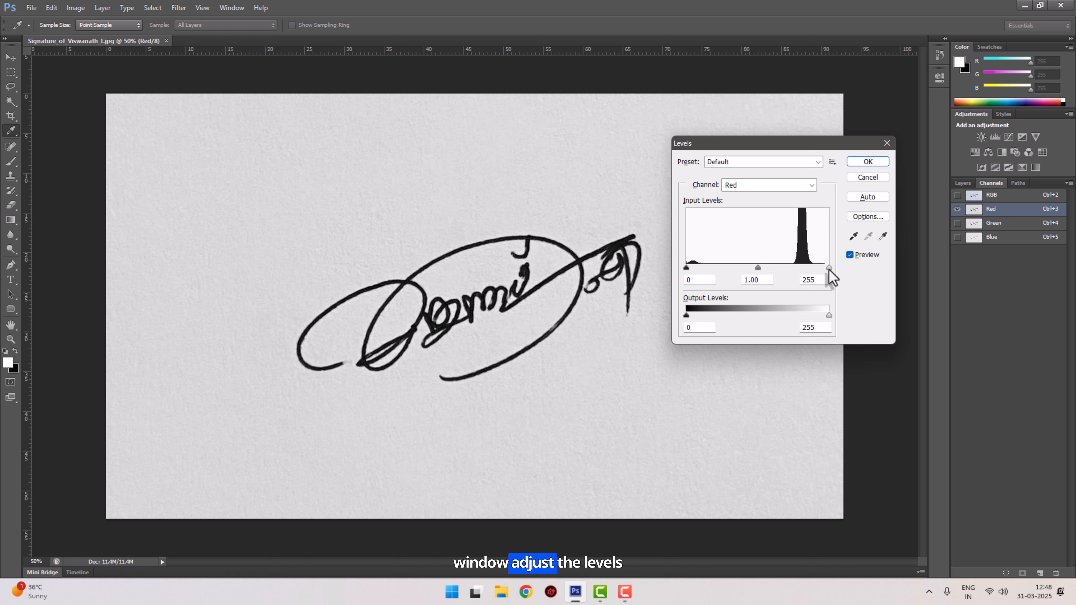
drag(830, 269, 696, 268)
drag(801, 271, 714, 270)
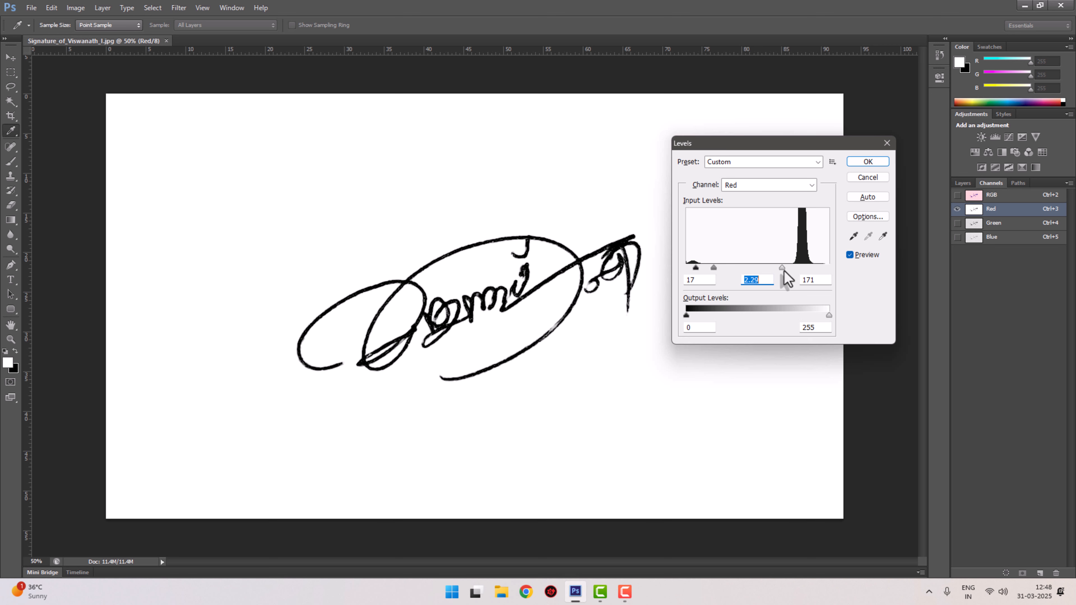
mouse_move(784, 271)
mouse_down()
mouse_move(810, 272)
mouse_move(800, 272)
mouse_up()
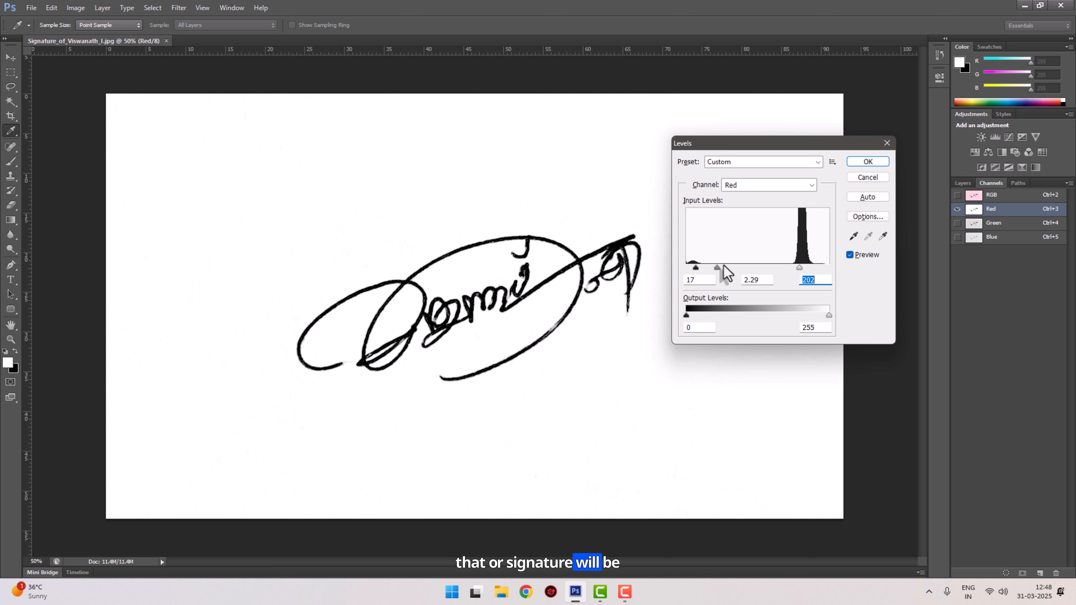
mouse_move(696, 270)
mouse_down()
mouse_move(742, 270)
mouse_move(686, 270)
mouse_move(724, 271)
mouse_up()
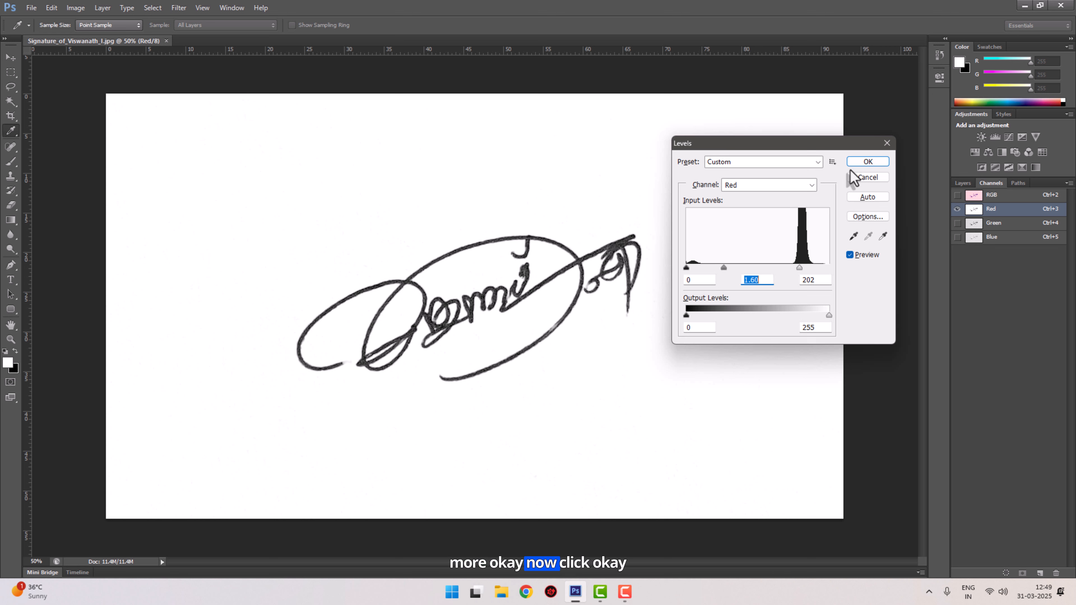
click(867, 166)
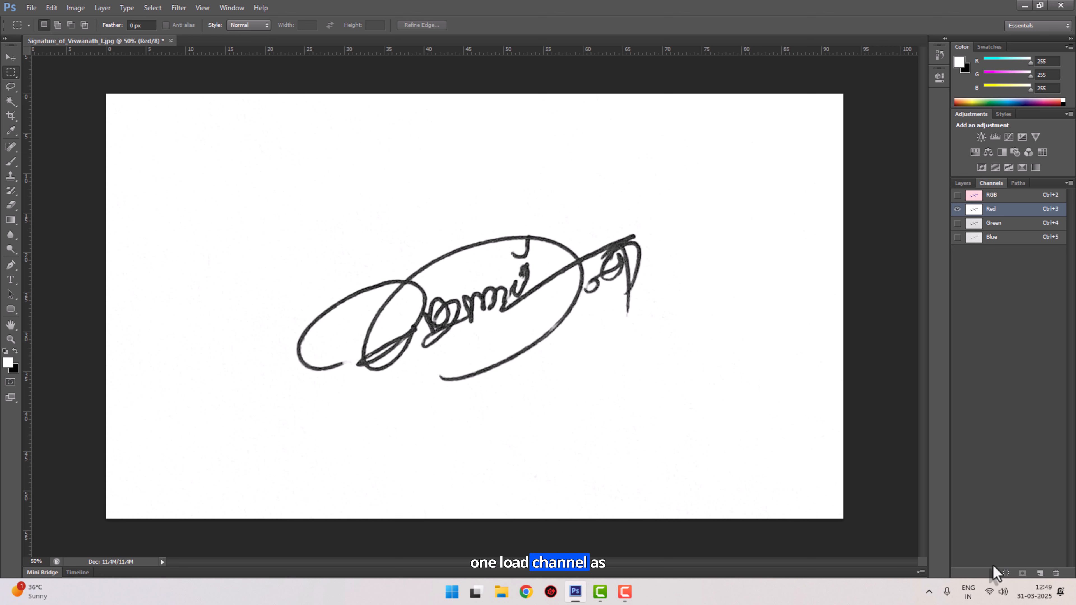
- Load the Red channel as a selection and switch back to the RGB composite channel
click(1006, 574)
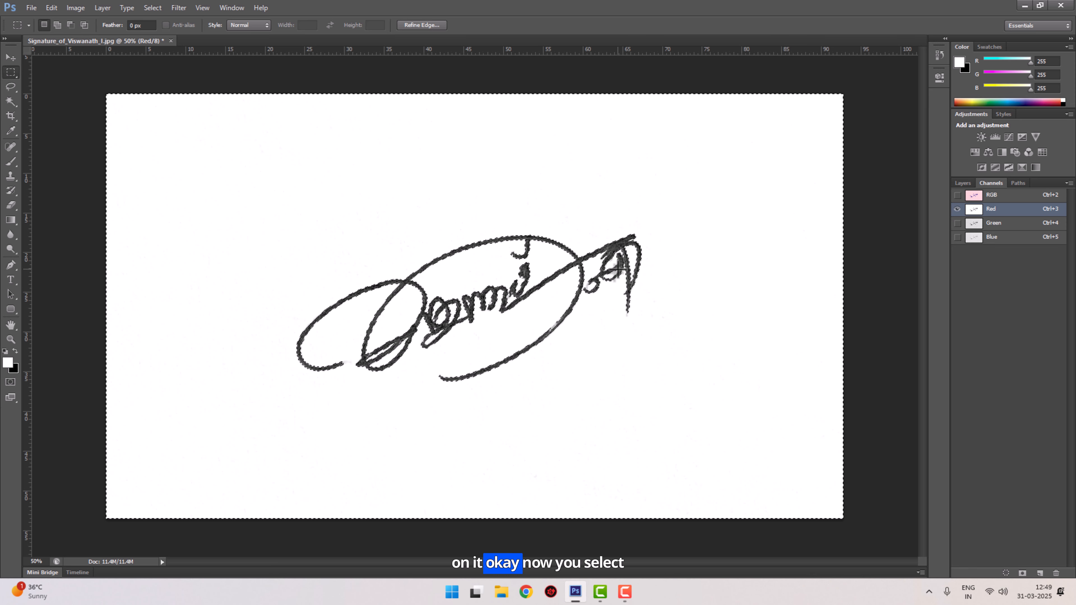
click(1008, 197)
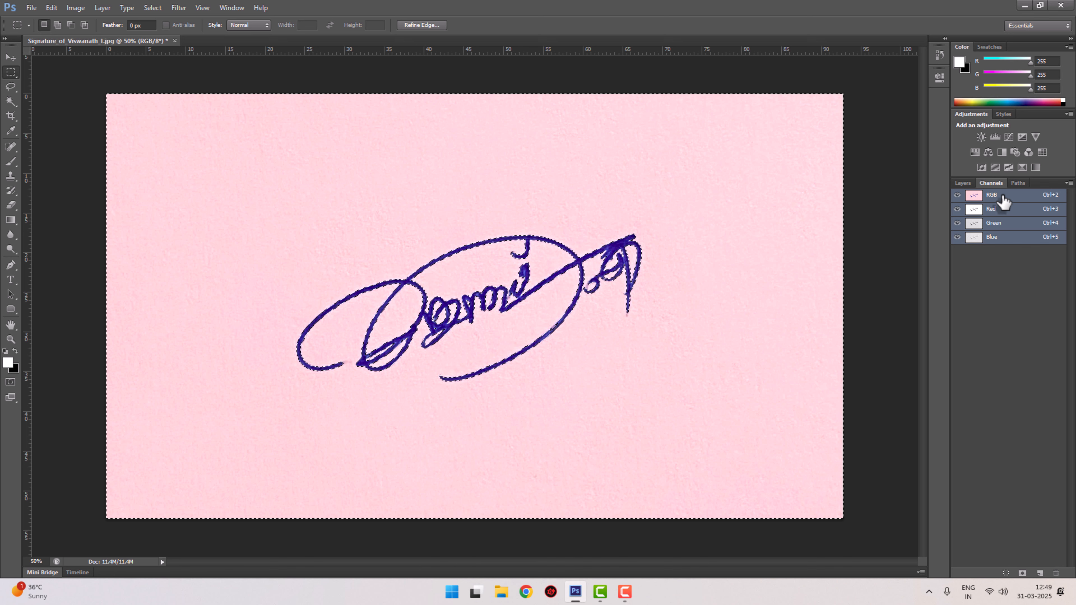
click(963, 184)
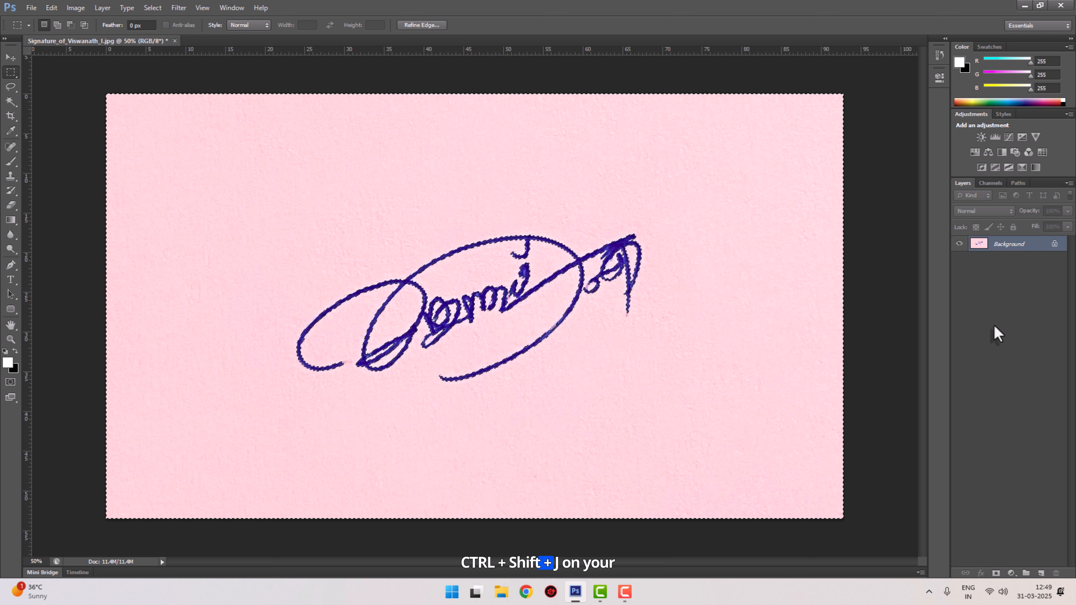
key(ctrl+shift+j)
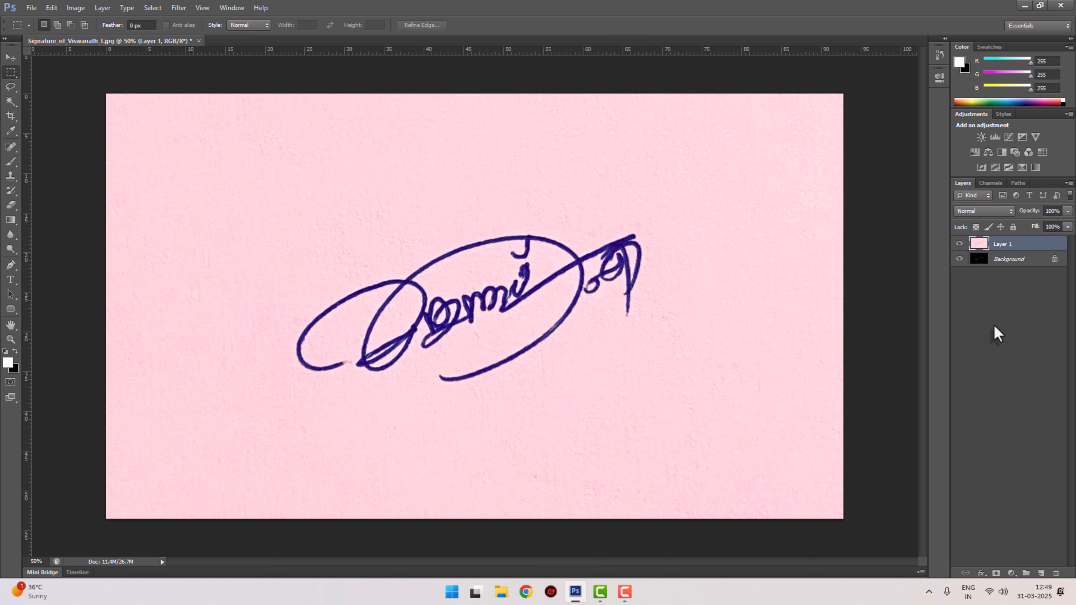
key(ctrl+z)
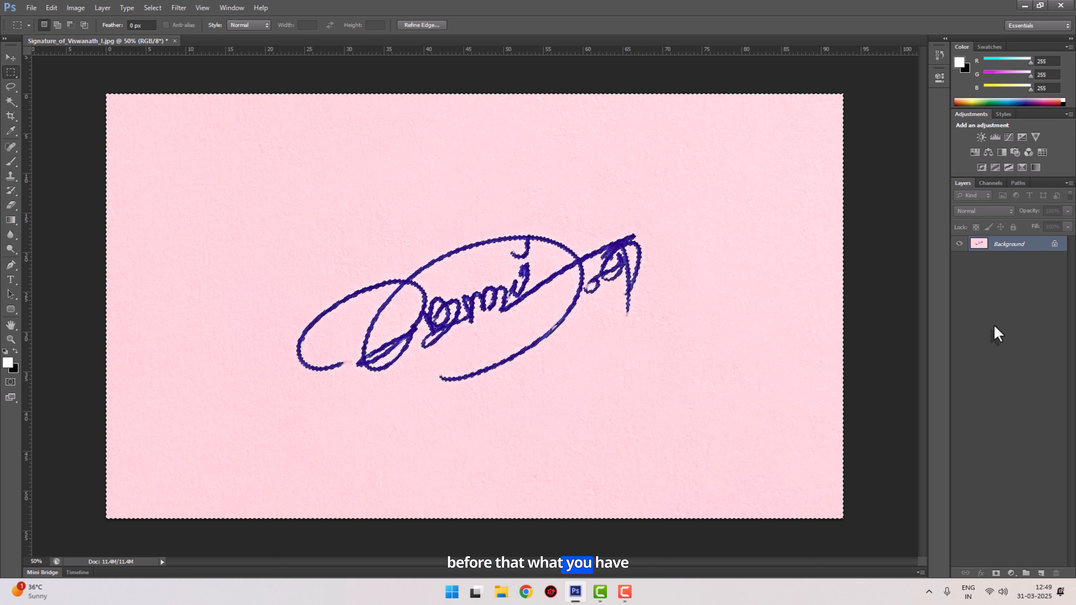
- Cut the selected signature strokes onto a new layer of their own
key(ctrl+shift+j)
key(ctrl+z)
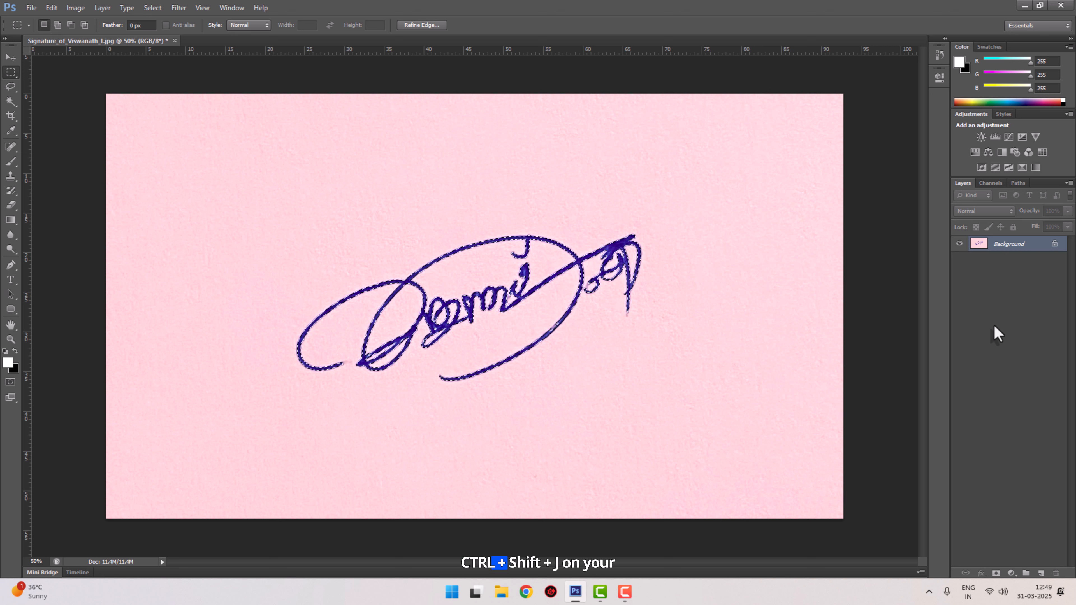
key(ctrl+shift+j)
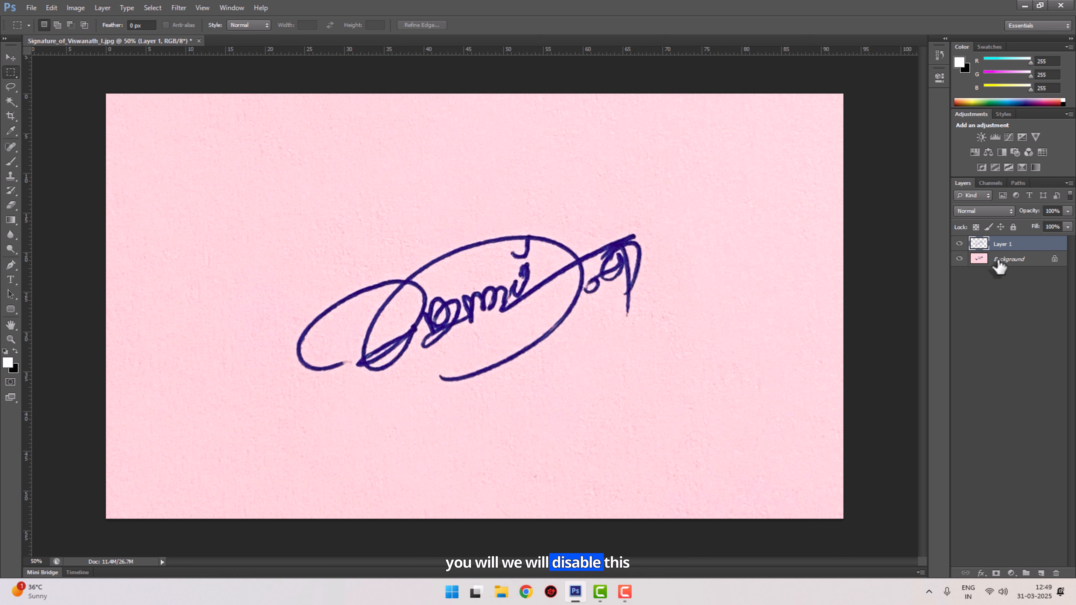
- Hide the Background layer and create a new empty layer beneath the signature layer
click(960, 259)
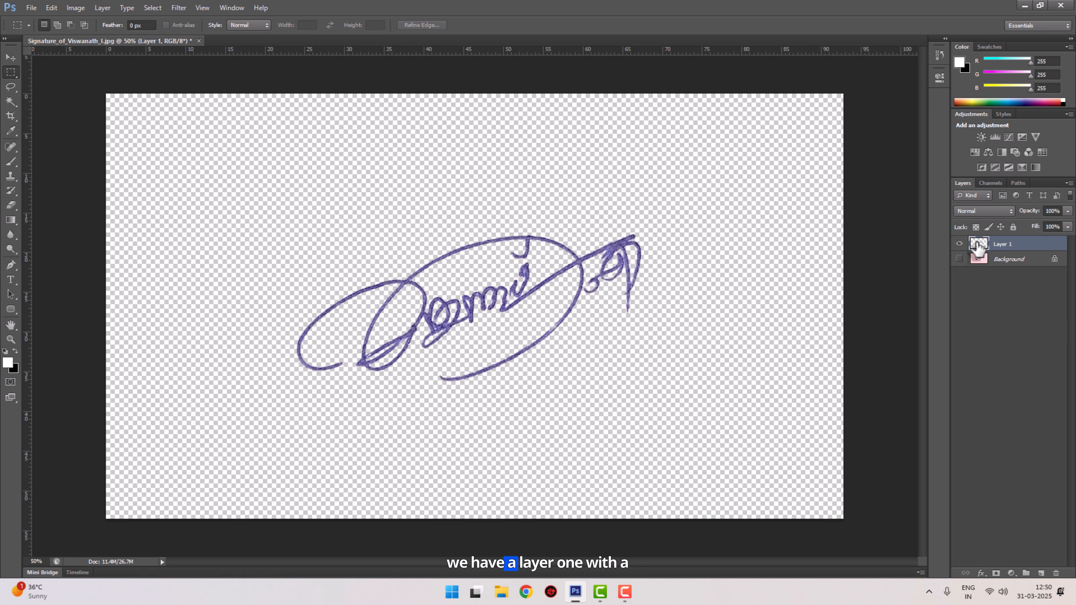
click(1035, 264)
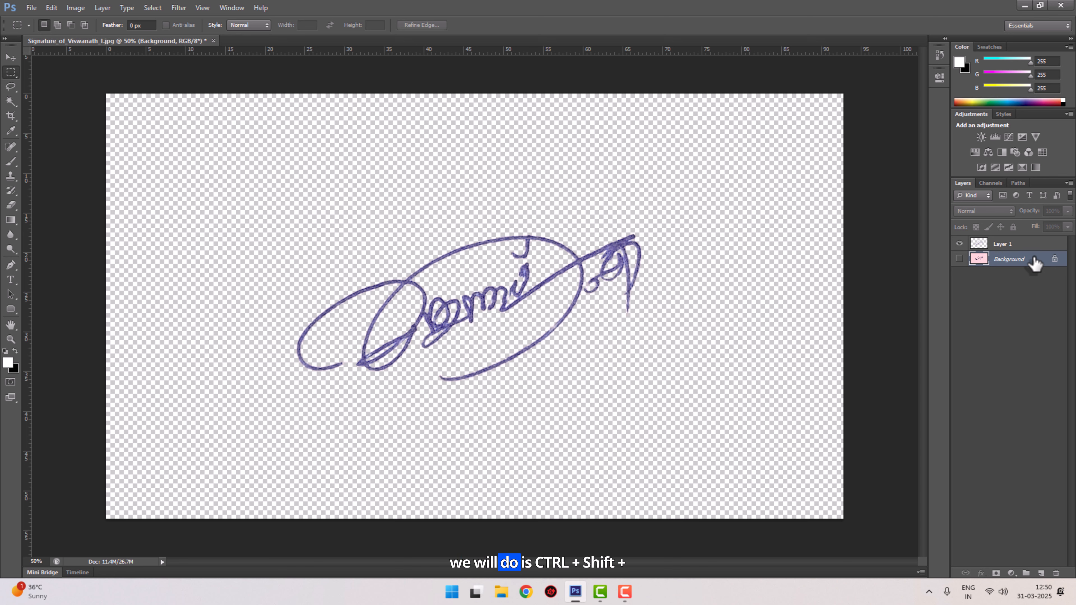
key(ctrl+shift+n)
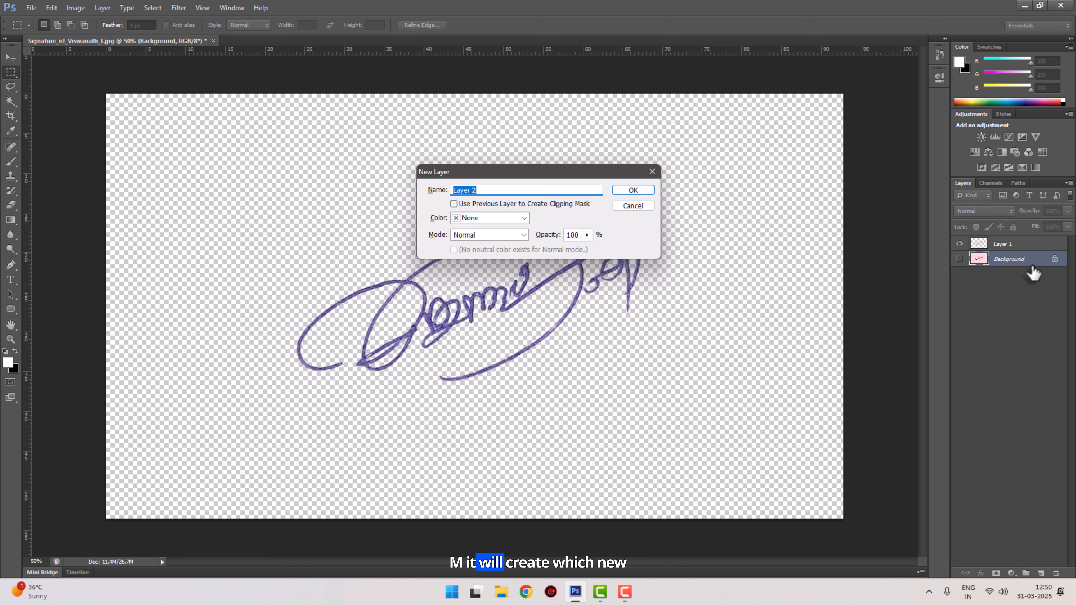
click(633, 190)
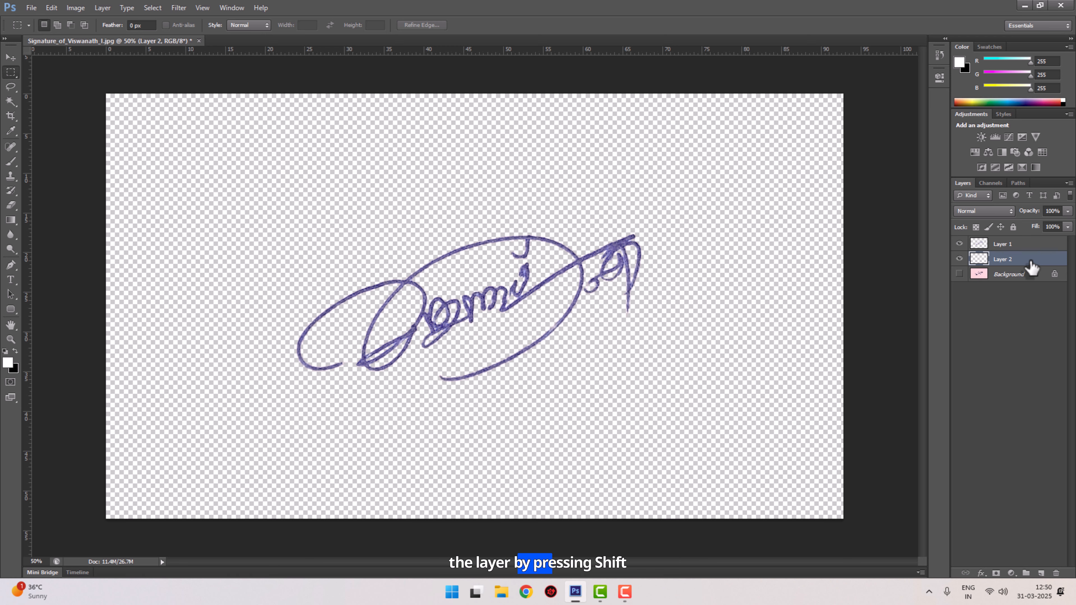
- Fill the new layer with White at 100% opacity
key(shift+F5)
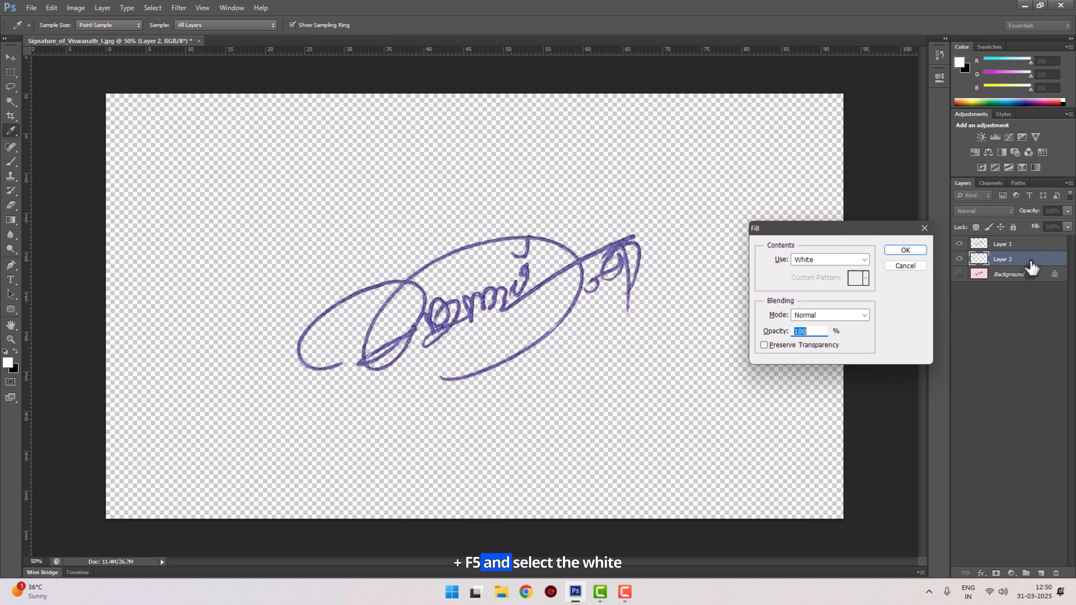
click(848, 259)
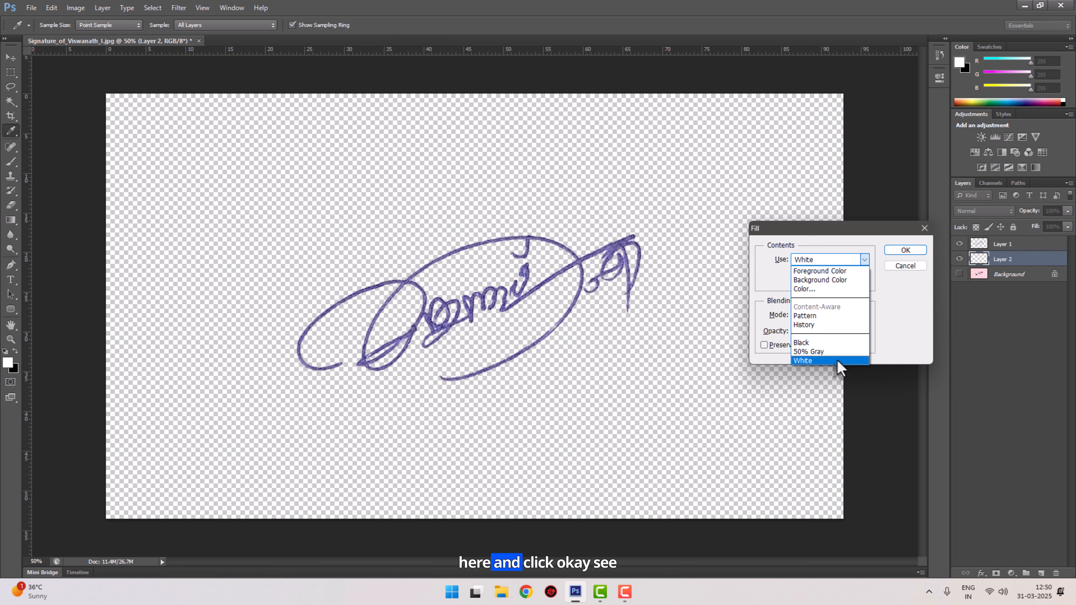
click(838, 361)
click(905, 251)
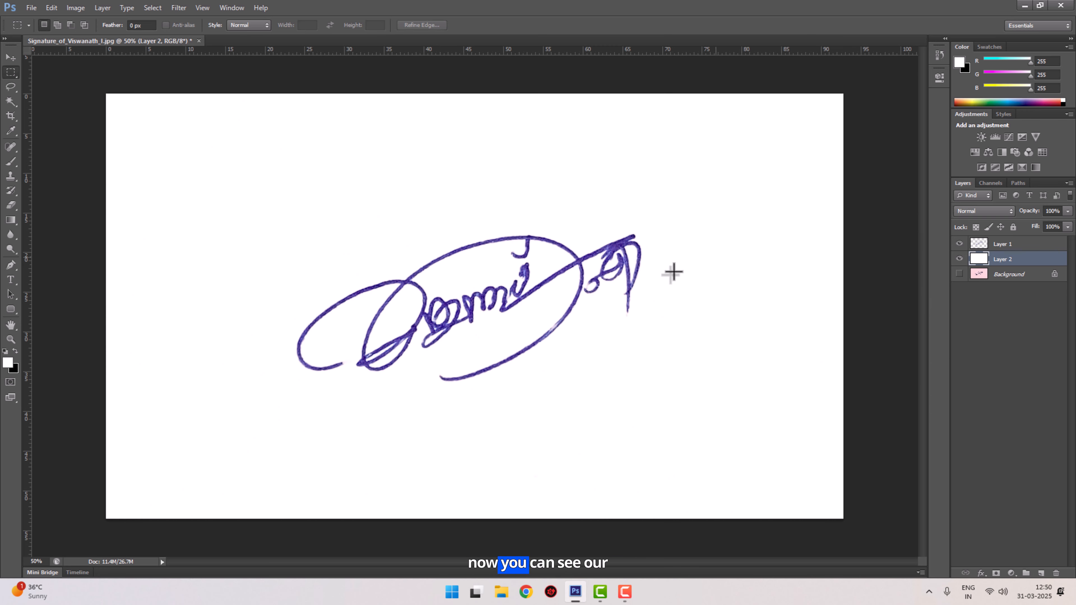
- Toggle the signature layer's visibility to compare it against the white layer
click(960, 244)
click(959, 244)
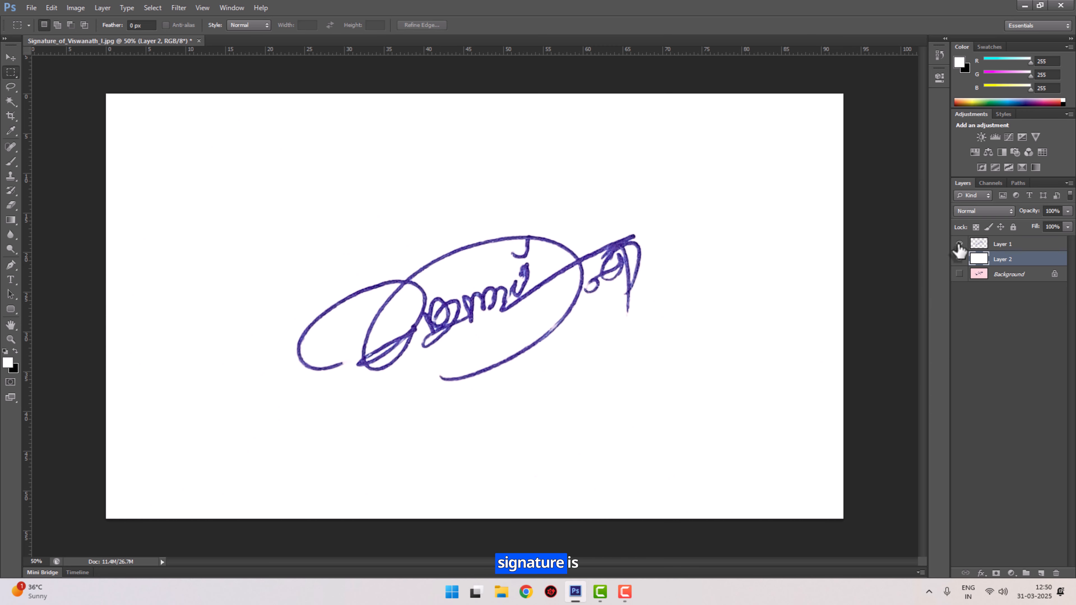
click(959, 244)
click(959, 244)
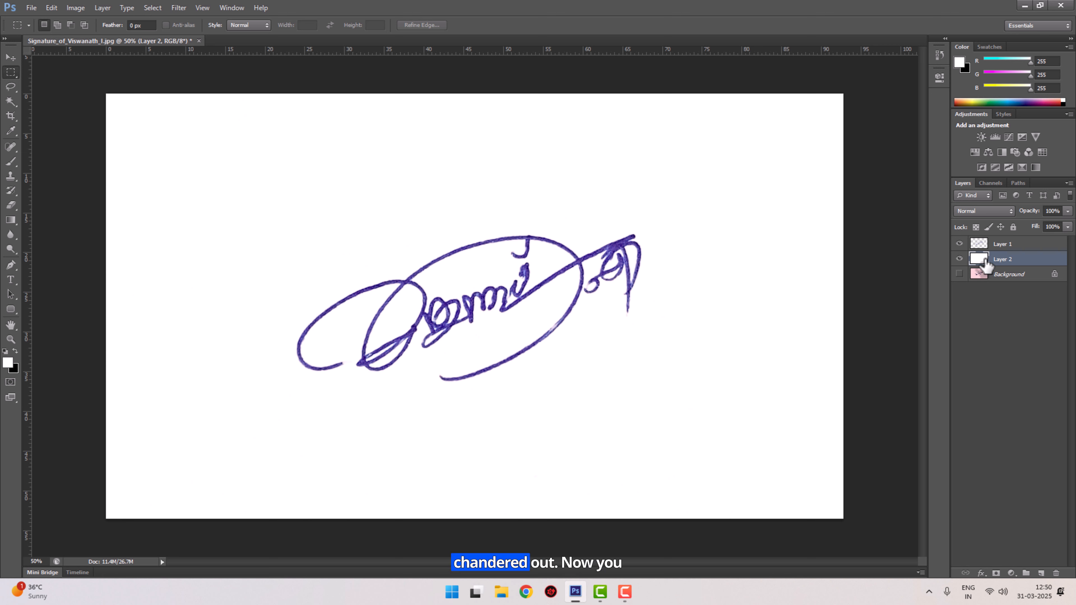
- Select the signature layer and move the signature up and to the right with the Move tool
click(9, 60)
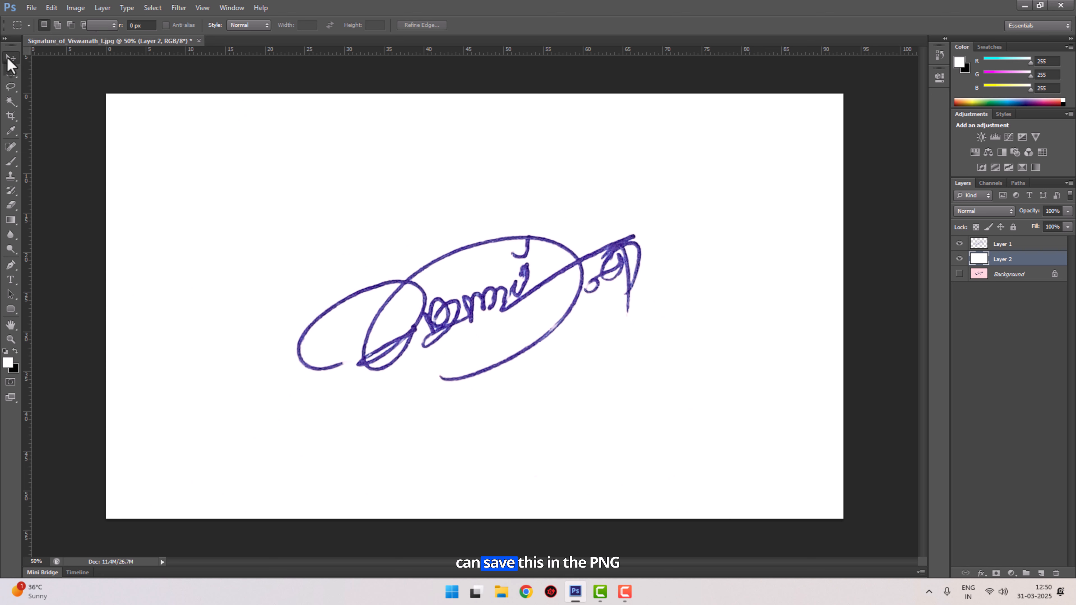
drag(523, 296, 538, 267)
key(ctrl+z)
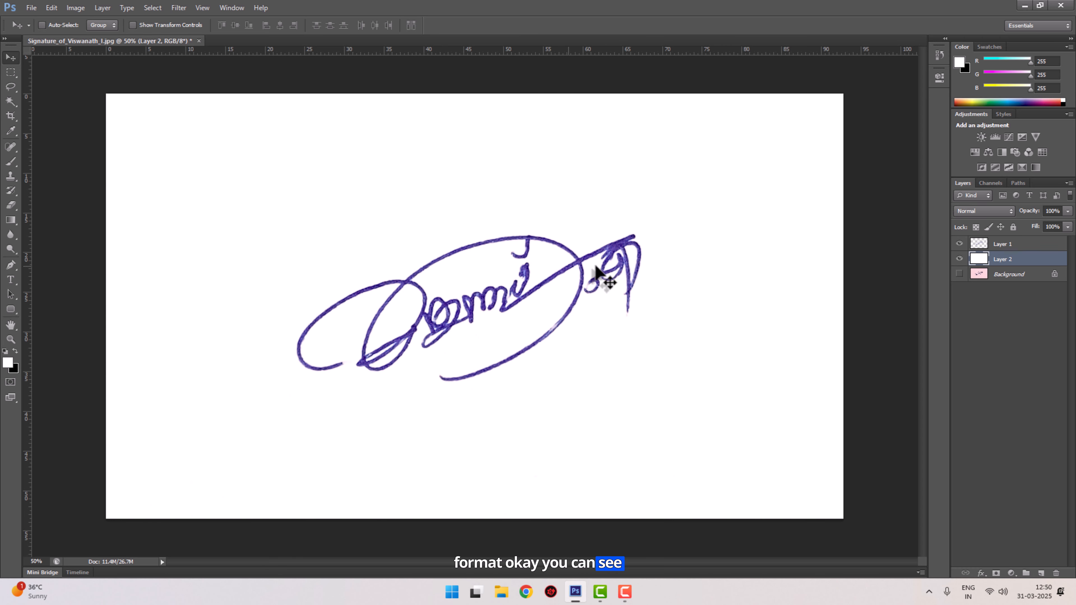
click(1042, 245)
mouse_move(596, 308)
mouse_down()
mouse_move(553, 278)
mouse_move(456, 272)
mouse_move(640, 249)
mouse_move(619, 257)
mouse_up()
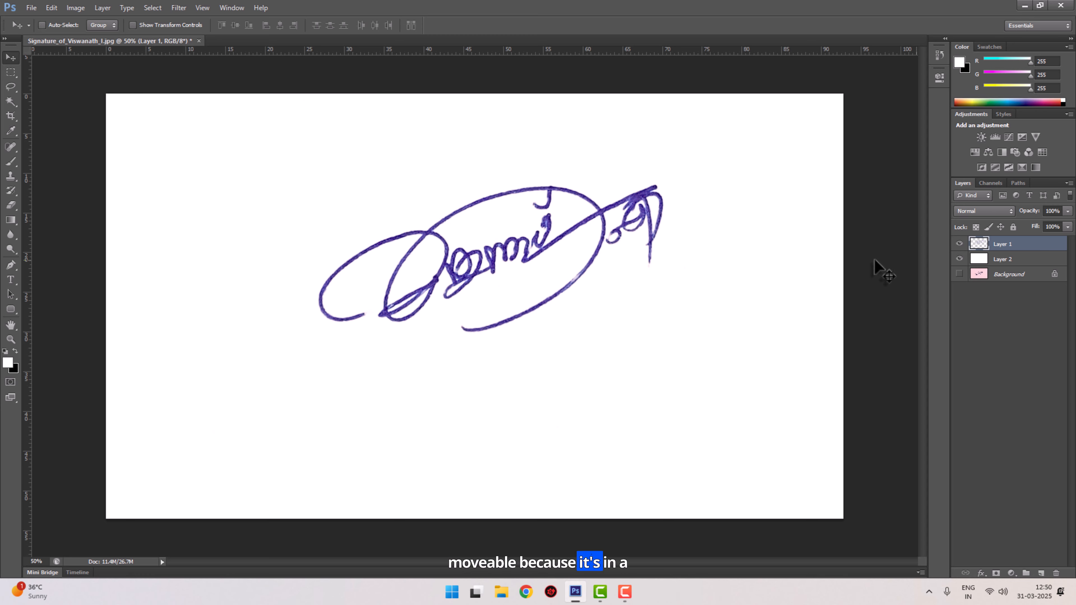
- Hide the white layer and move the signature down and to the left on the transparent canvas
click(960, 259)
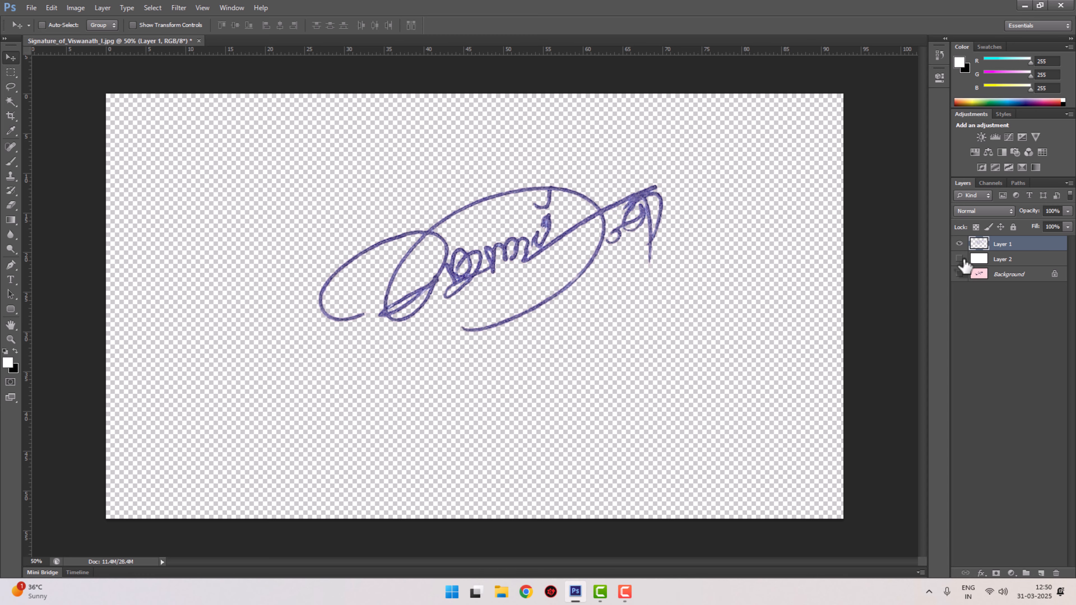
mouse_move(599, 221)
mouse_down()
mouse_move(596, 284)
mouse_move(635, 210)
mouse_move(625, 255)
mouse_move(517, 254)
mouse_move(593, 231)
mouse_move(559, 276)
mouse_up()
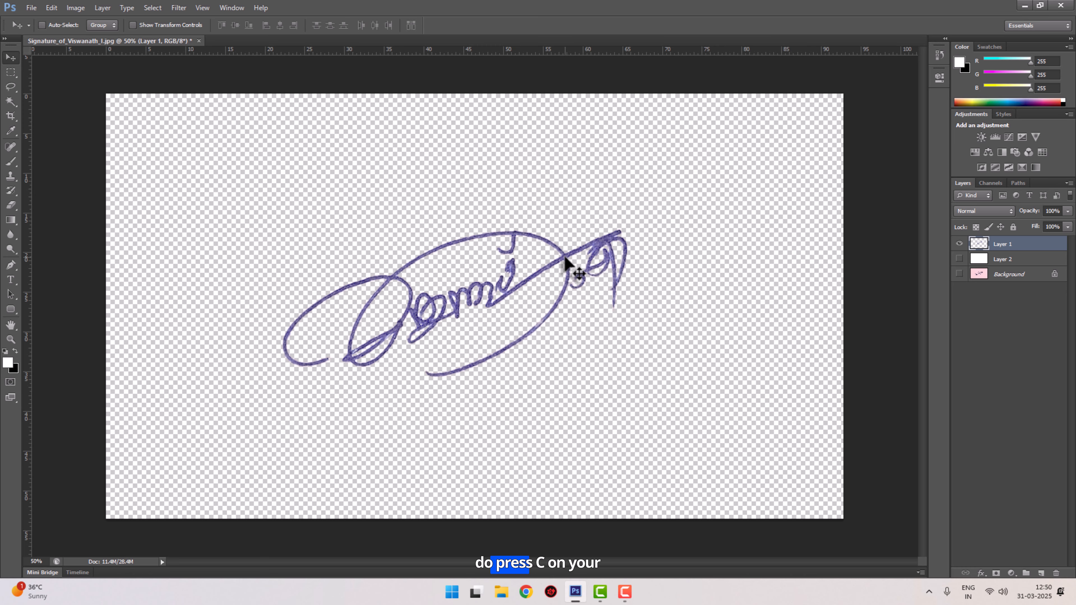
- Crop the canvas tightly around the signature with the Crop tool and apply the crop
key(c)
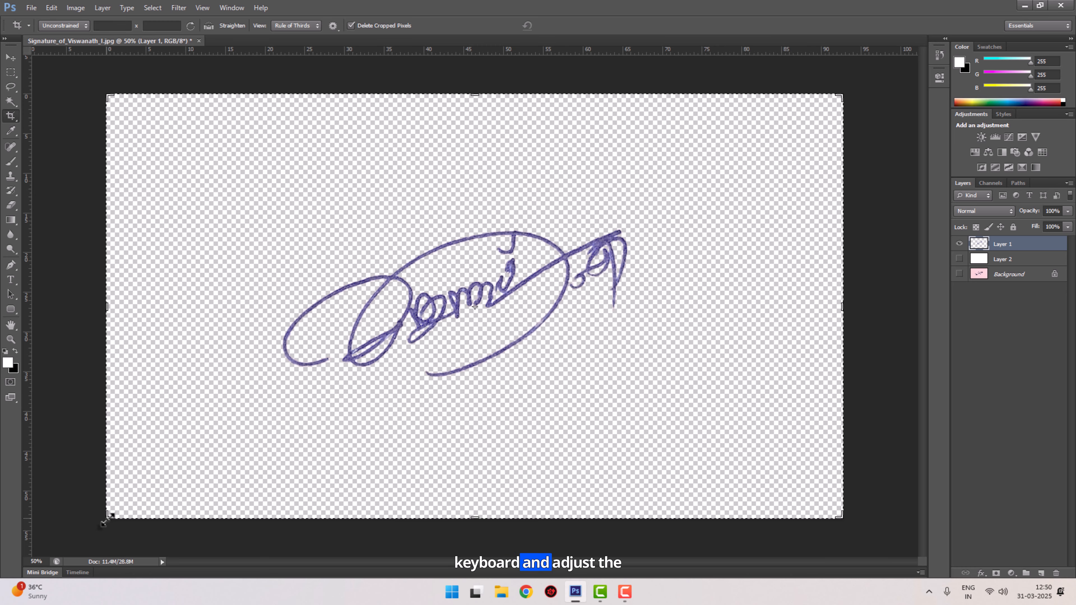
drag(105, 522, 187, 469)
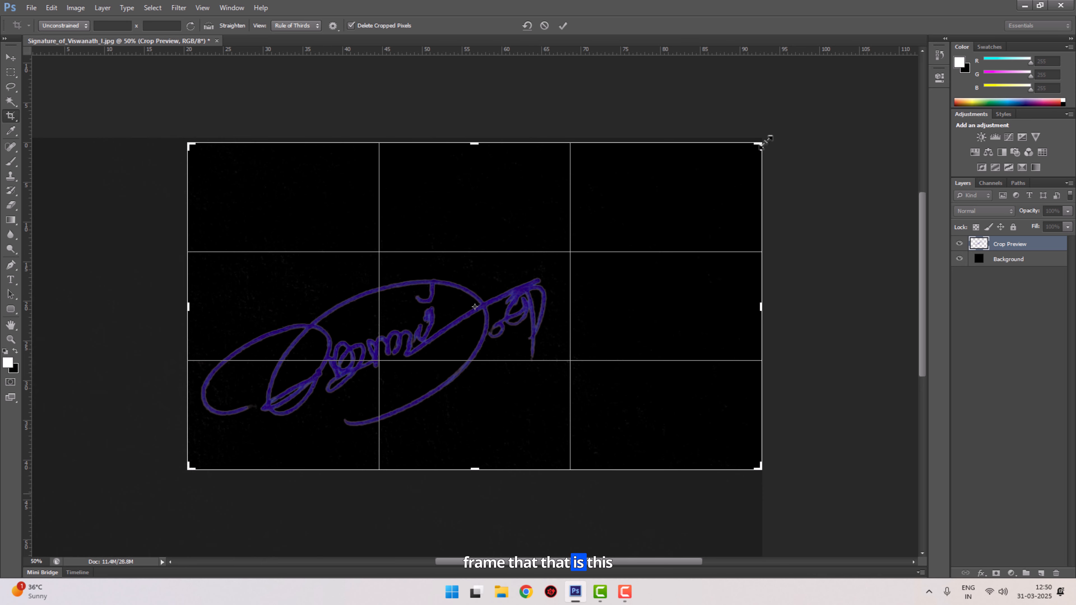
drag(763, 144, 659, 199)
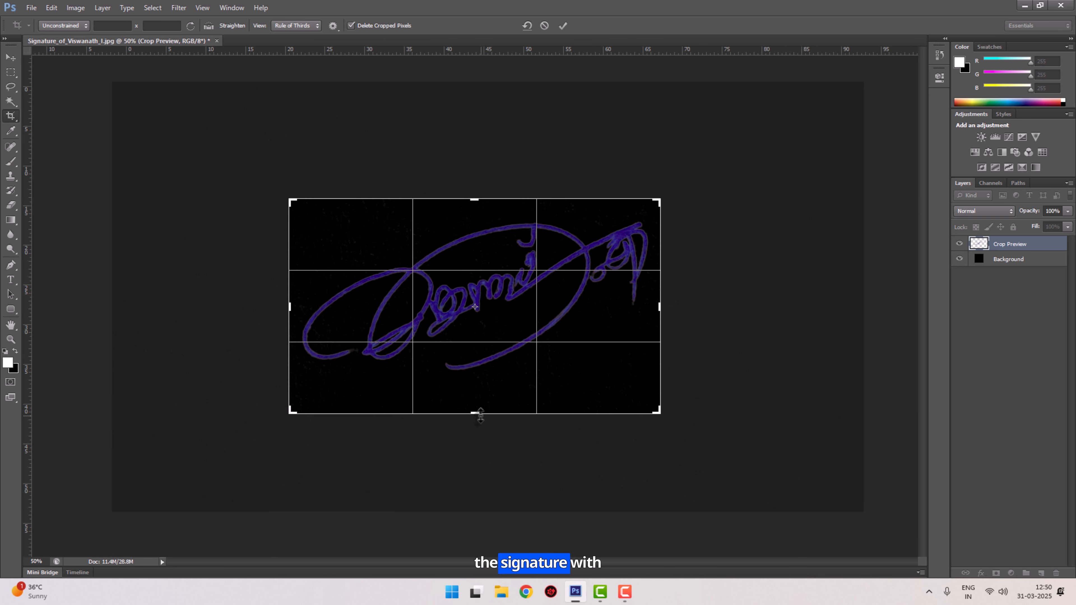
drag(480, 416, 487, 398)
key(Return)
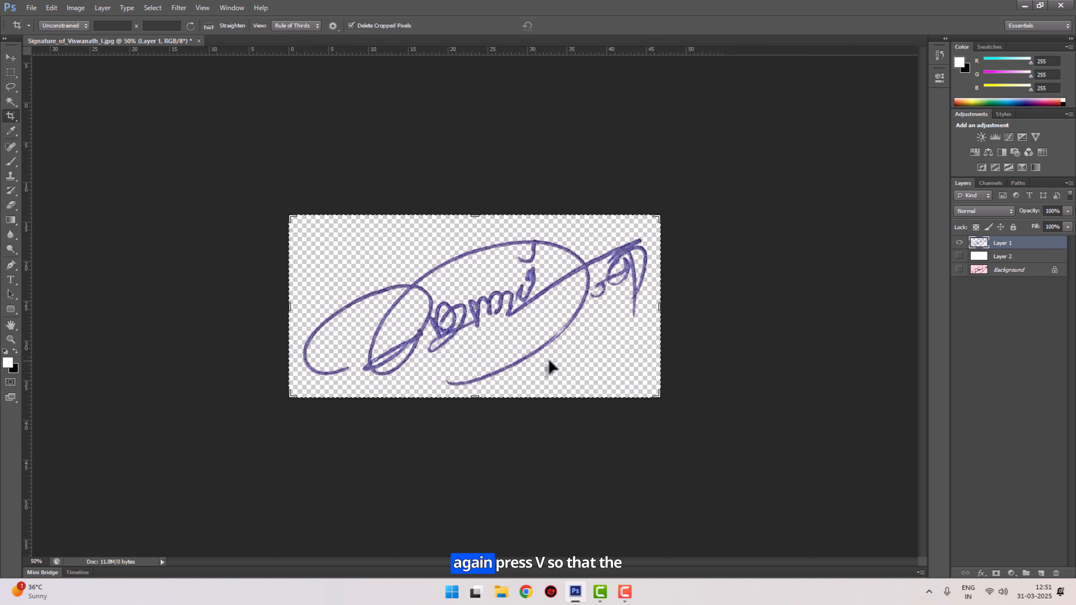
- Switch to the Move tool and save a copy of the document as a PNG file in the Pictures folder
key(v)
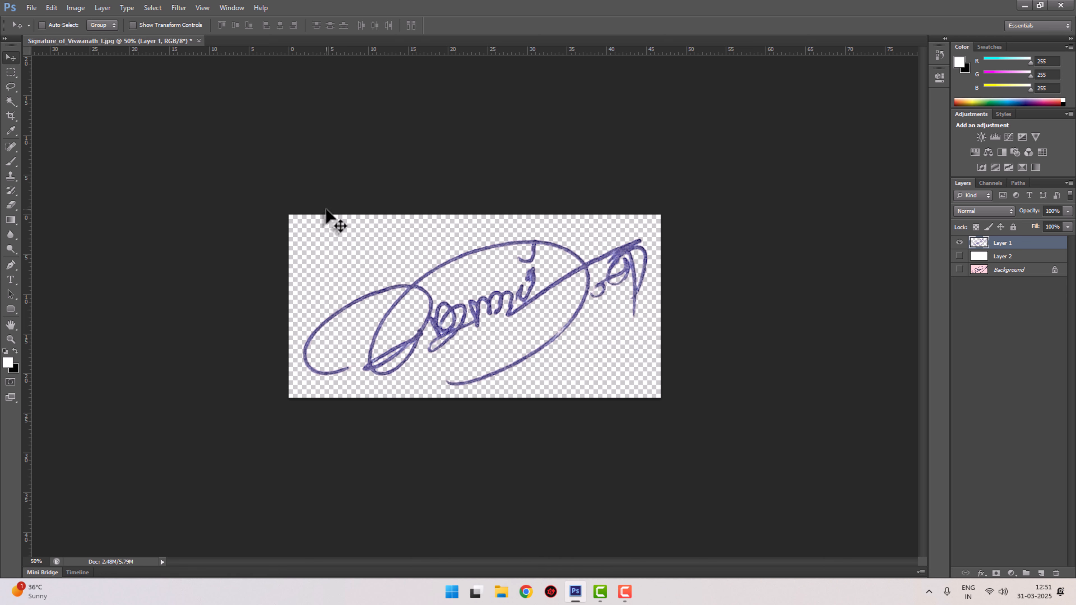
key(ctrl+shift+s)
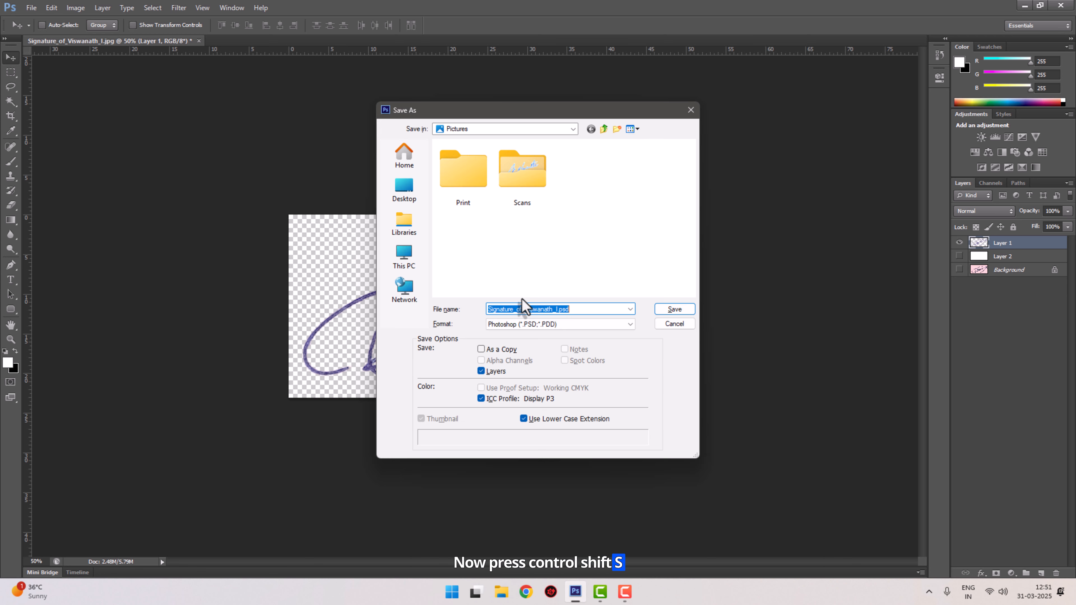
click(591, 325)
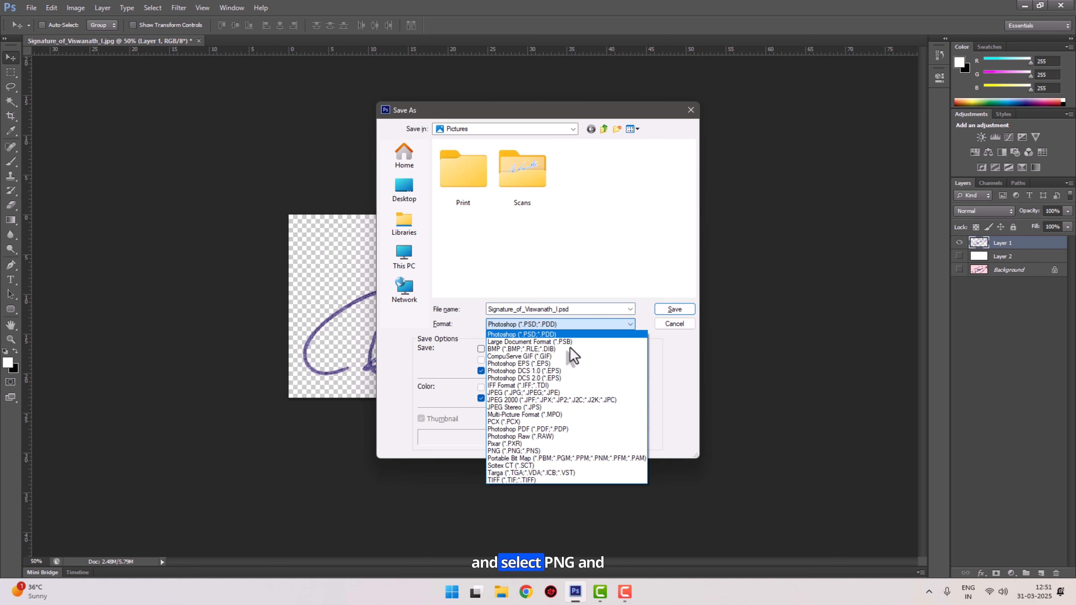
click(522, 451)
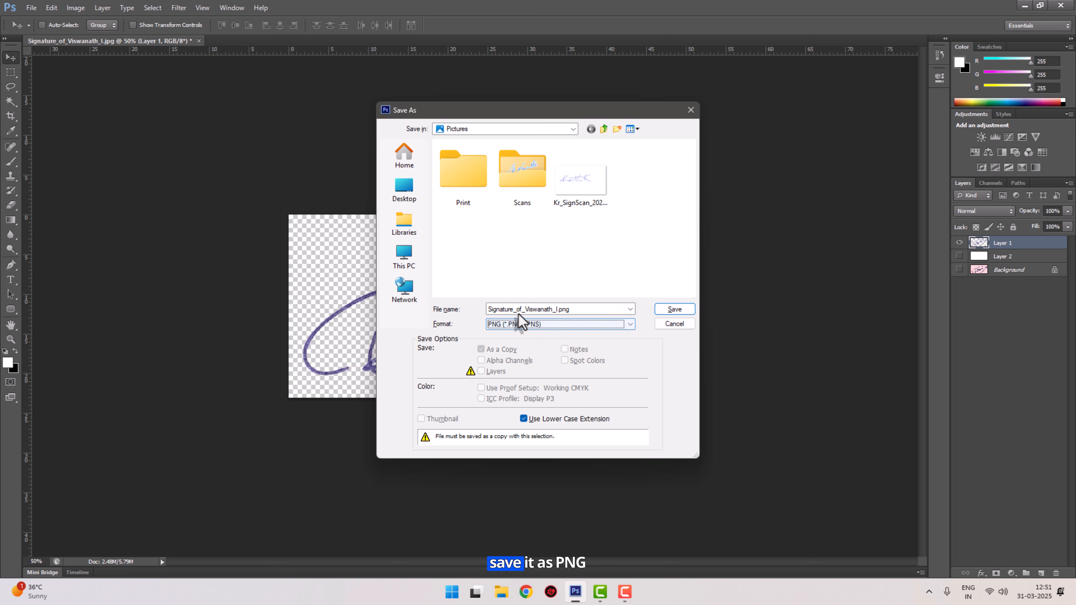
click(540, 309)
click(541, 309)
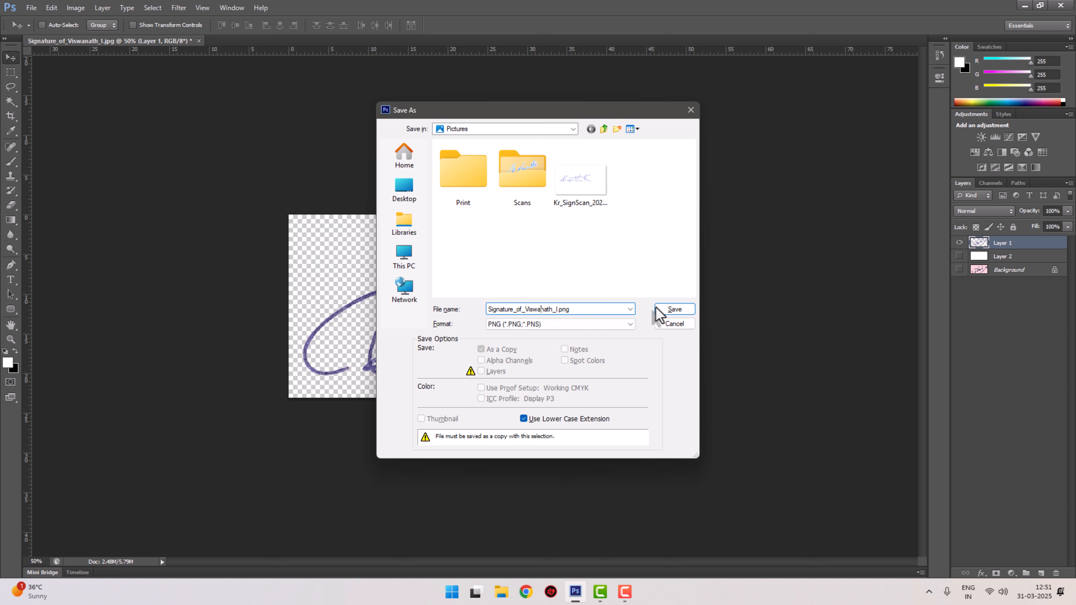
click(679, 312)
click(598, 187)
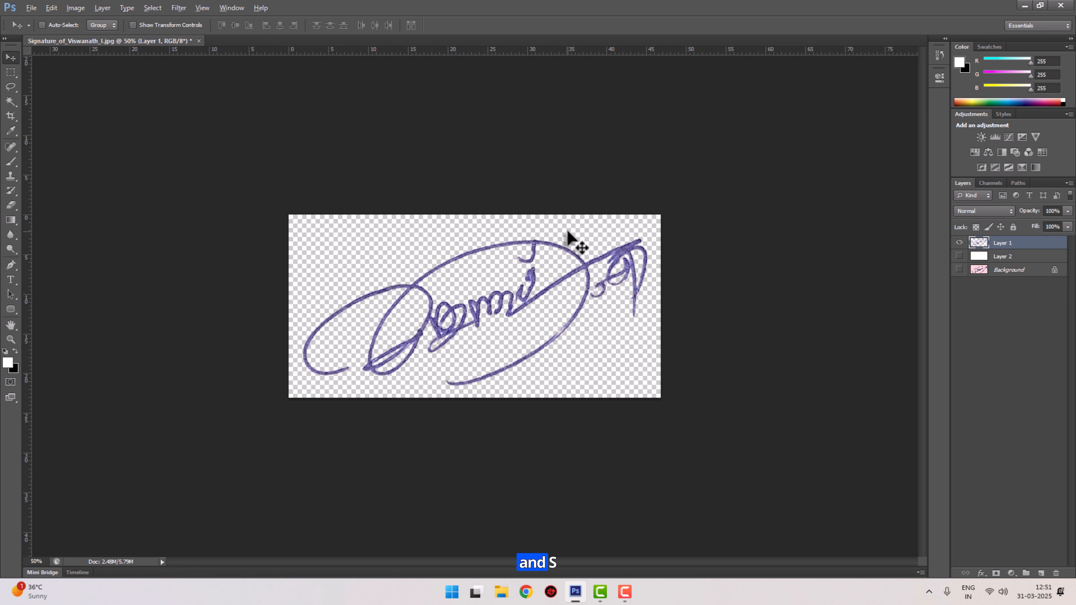
- Export the signature with Save for Web as PNG-24 with transparency into the Documents folder
key(ctrl+alt+shift+s)
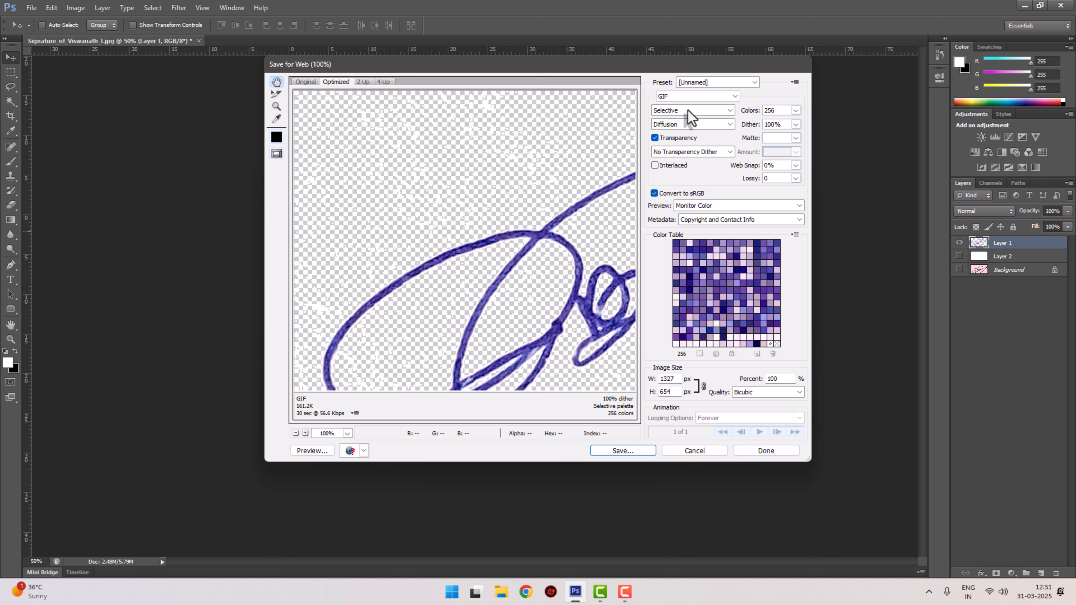
click(693, 100)
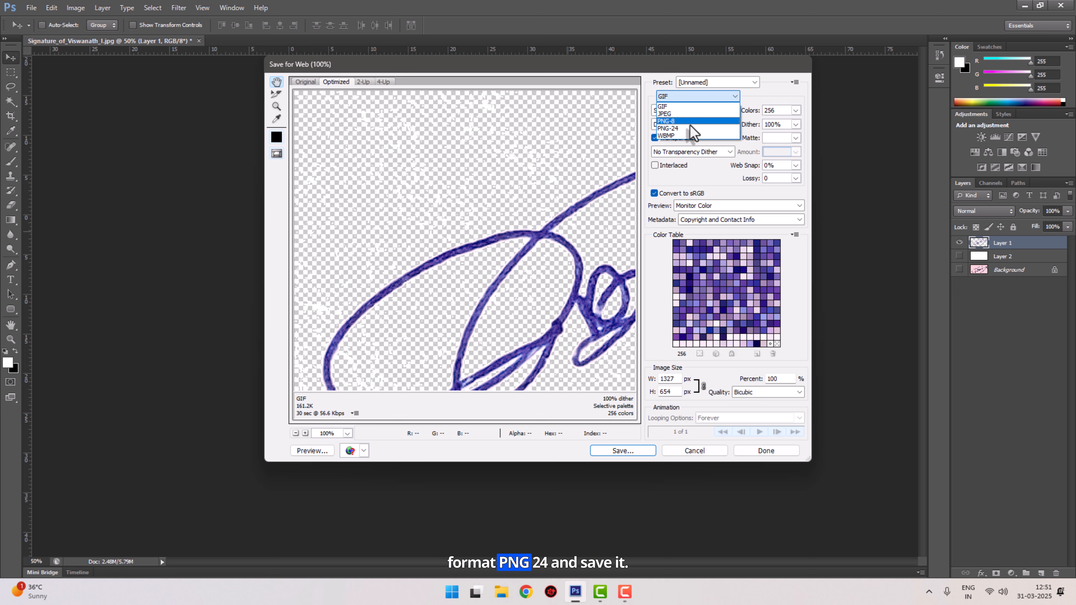
click(692, 128)
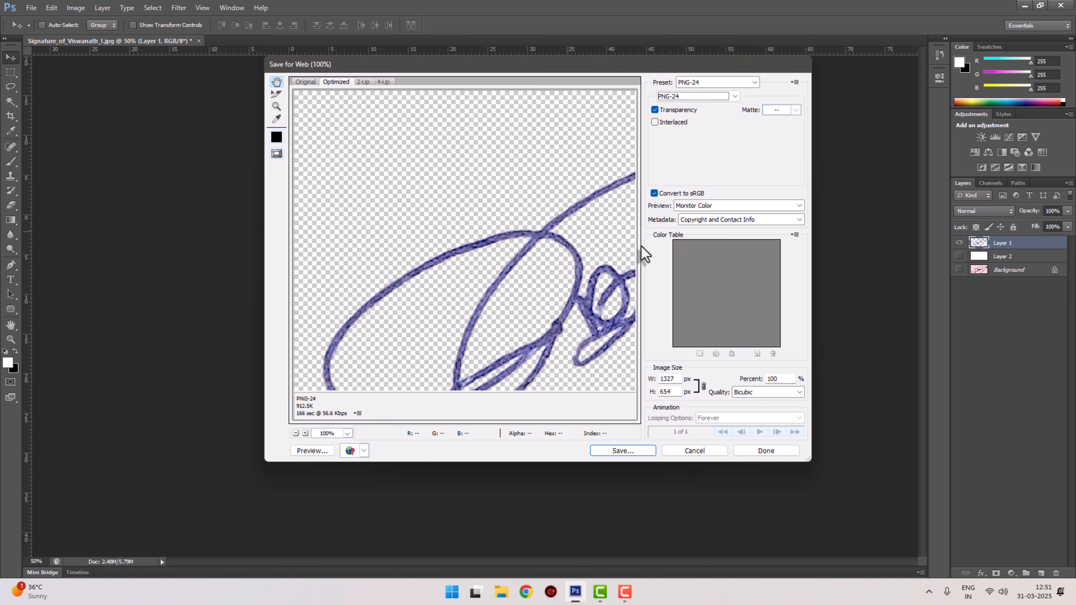
click(296, 433)
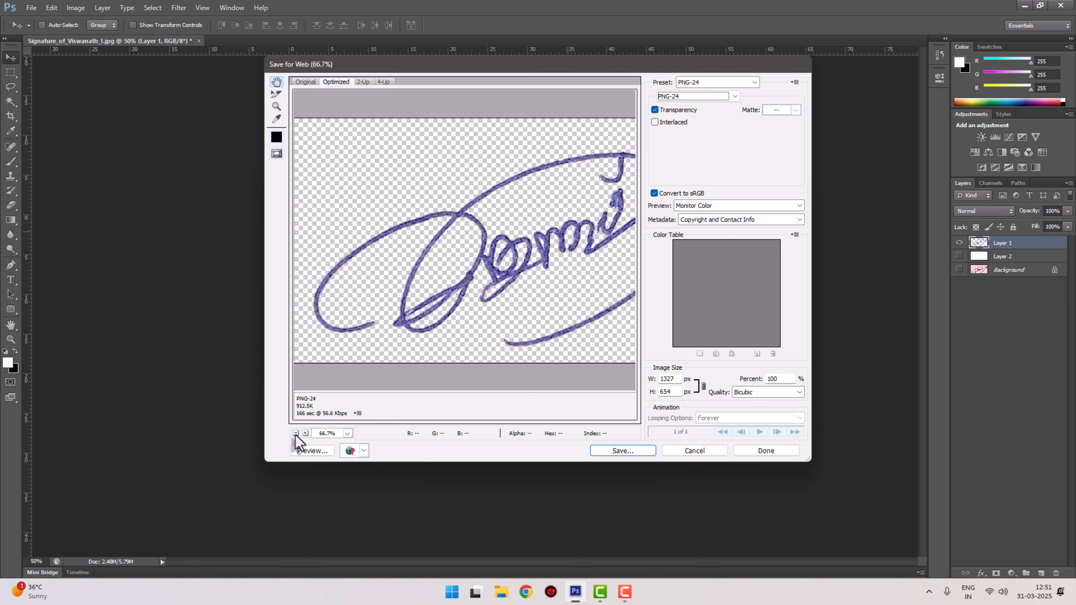
click(295, 433)
click(295, 434)
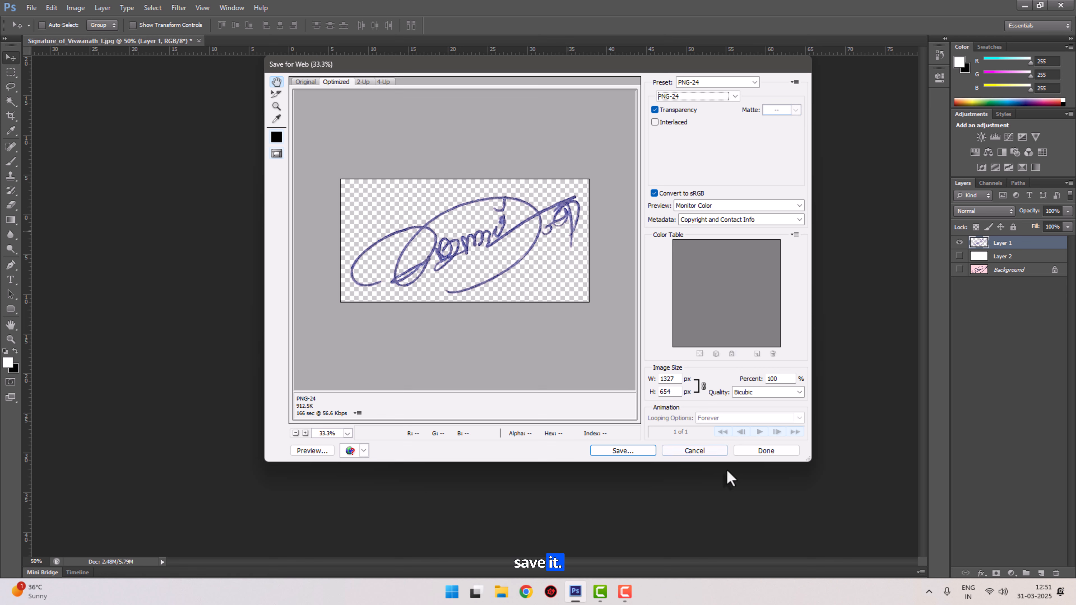
click(634, 451)
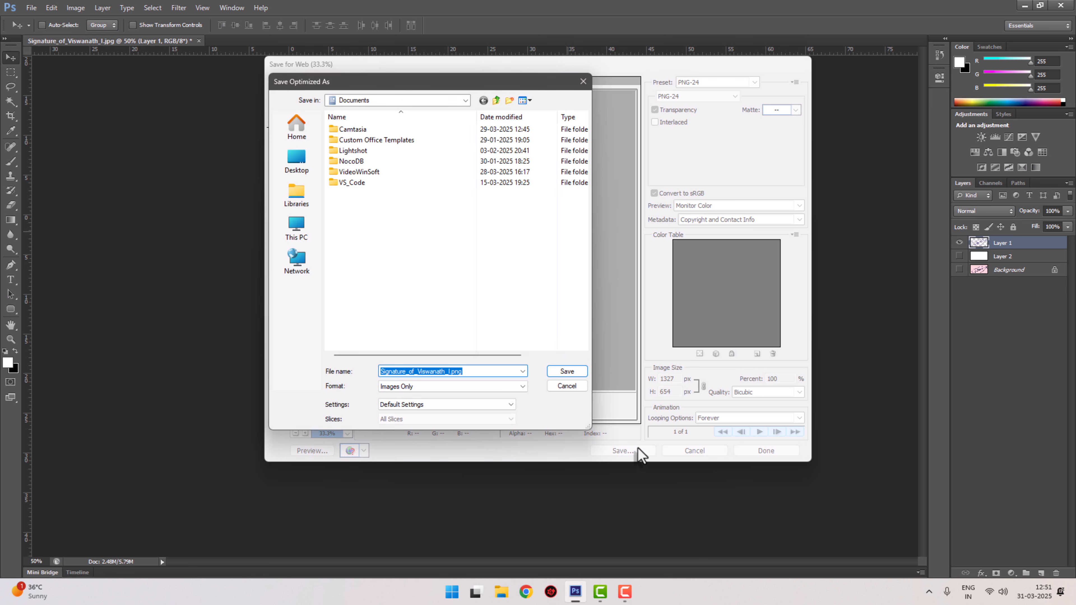
click(577, 373)
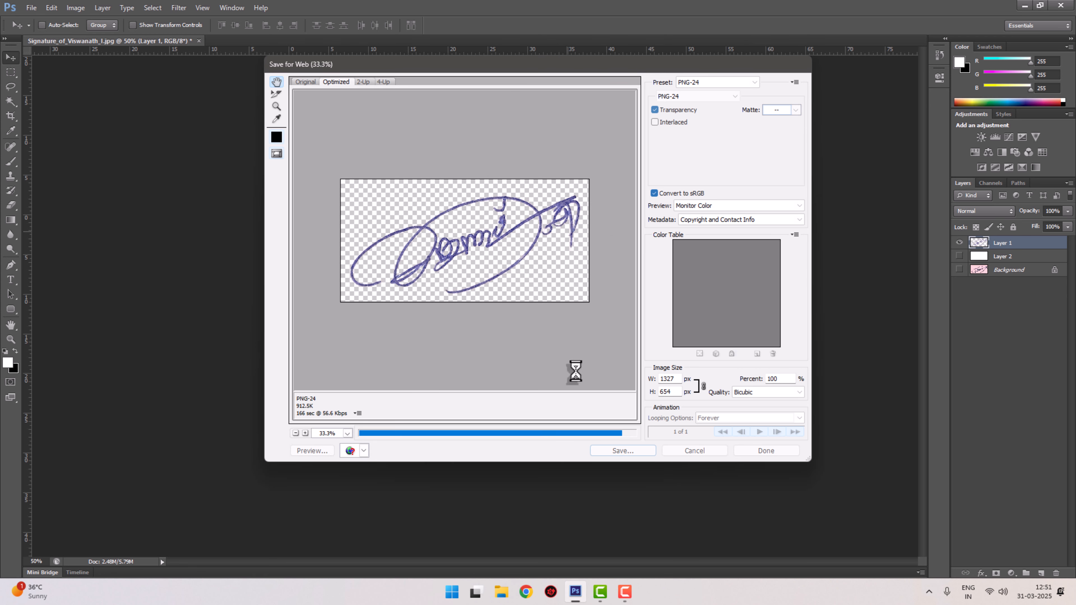